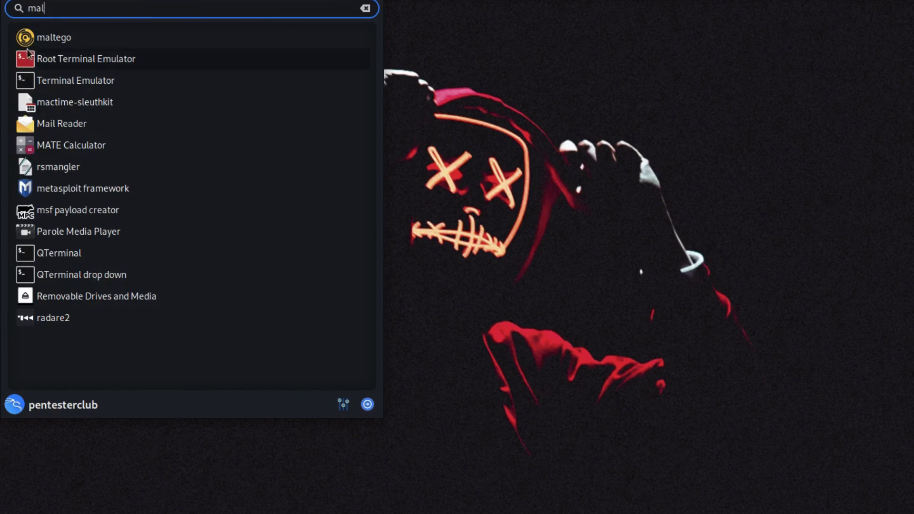
Launch Maltego 4.4.1 from the app menu and run the Maltego CE (Free) edition.
click(47, 39)
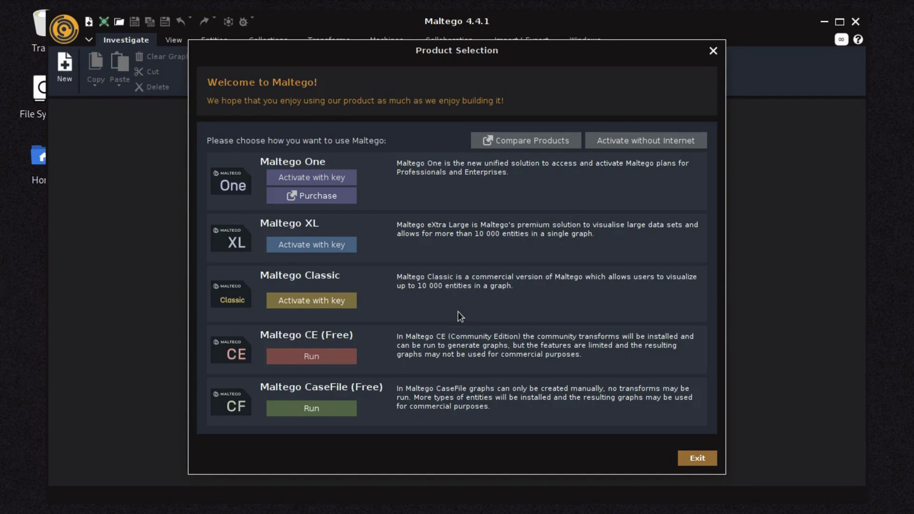
click(319, 356)
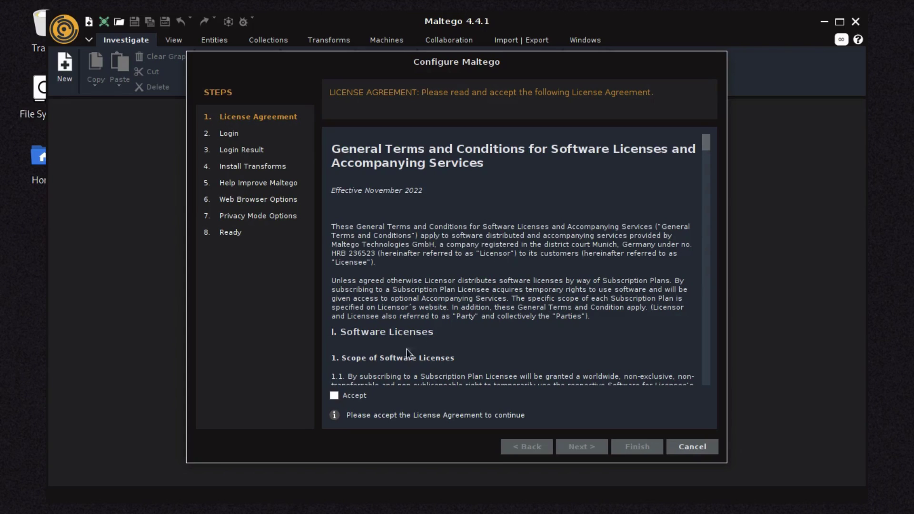
Accept the License Agreement and scroll through its terms to the end.
click(335, 397)
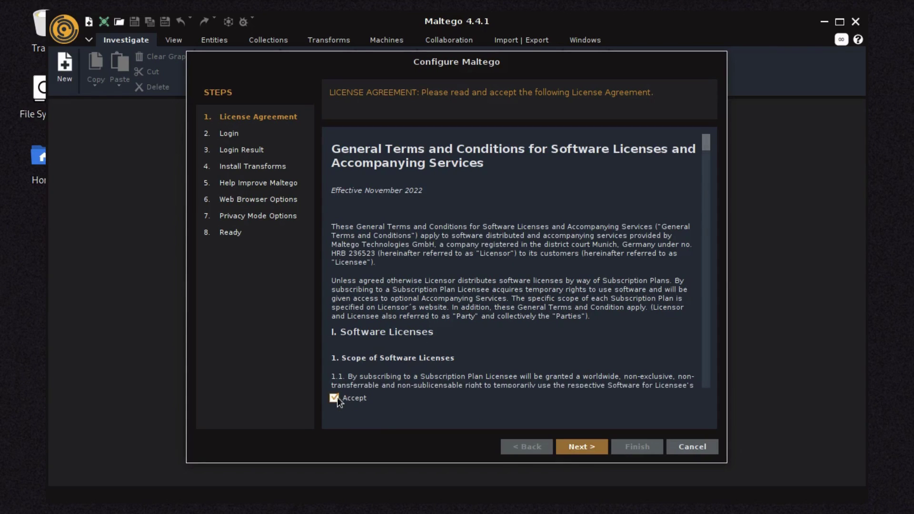
scroll(502, 319, down, 5)
scroll(501, 318, down, 20)
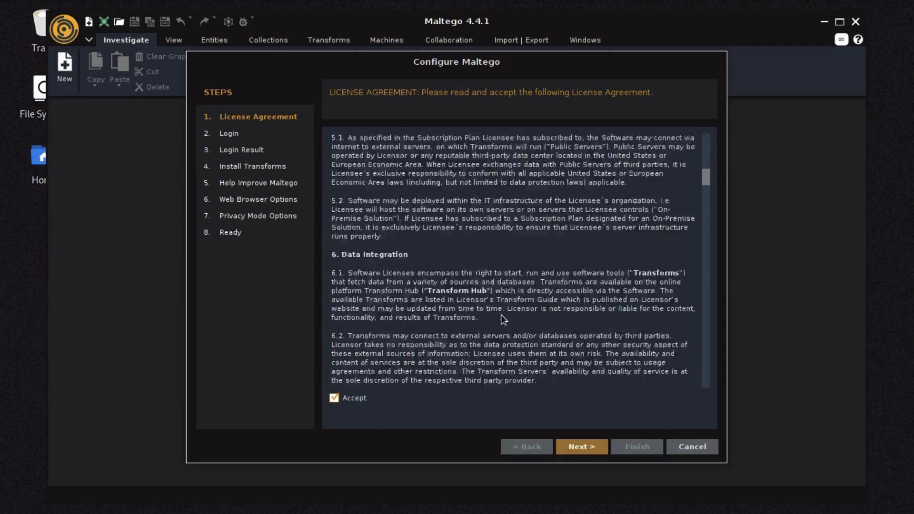
scroll(501, 318, down, 20)
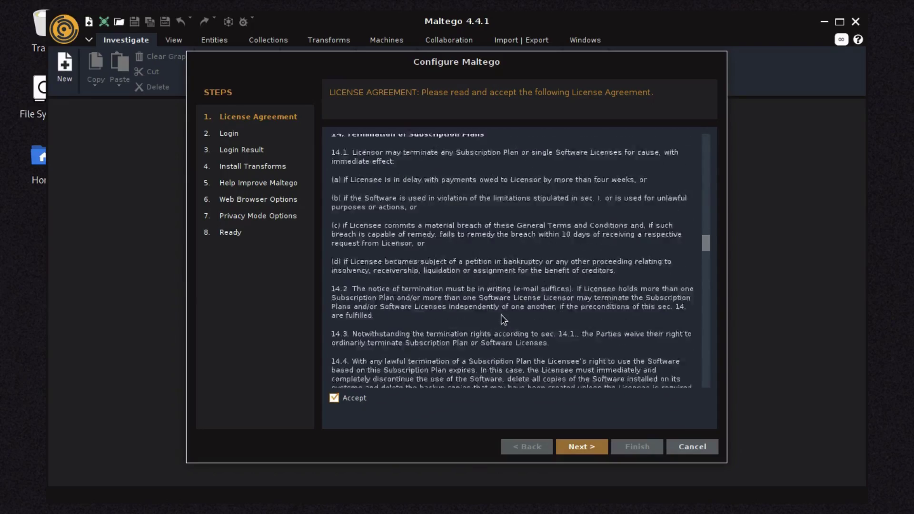
scroll(501, 318, down, 15)
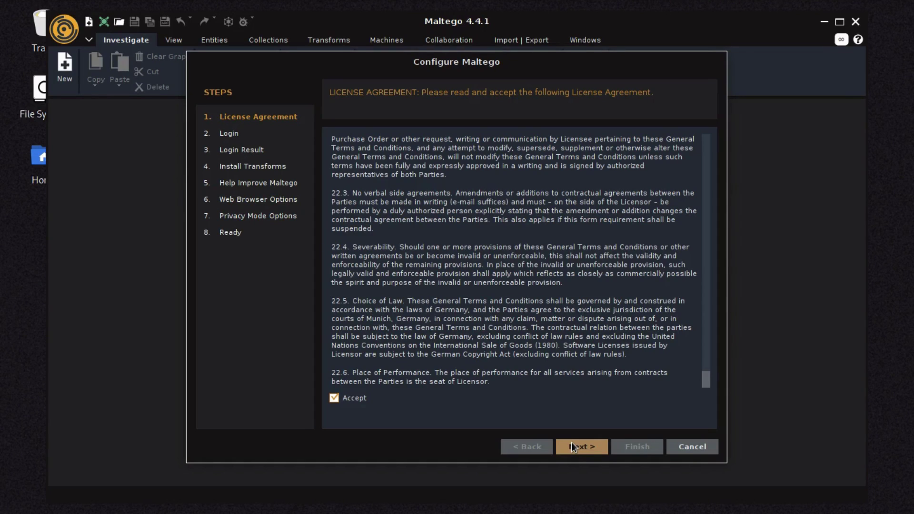
Log in to the Community Server with the account e-mail, password and solved captcha.
click(572, 446)
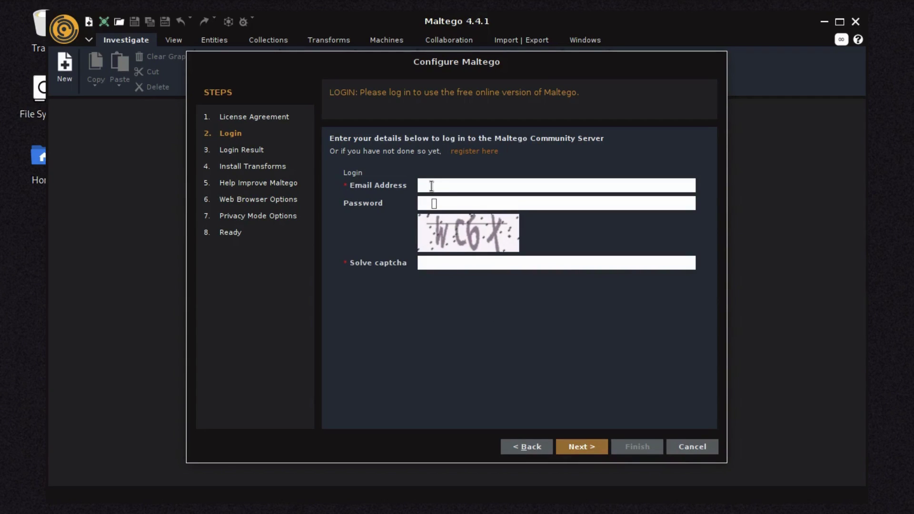
key(ctrl+v)
click(431, 181)
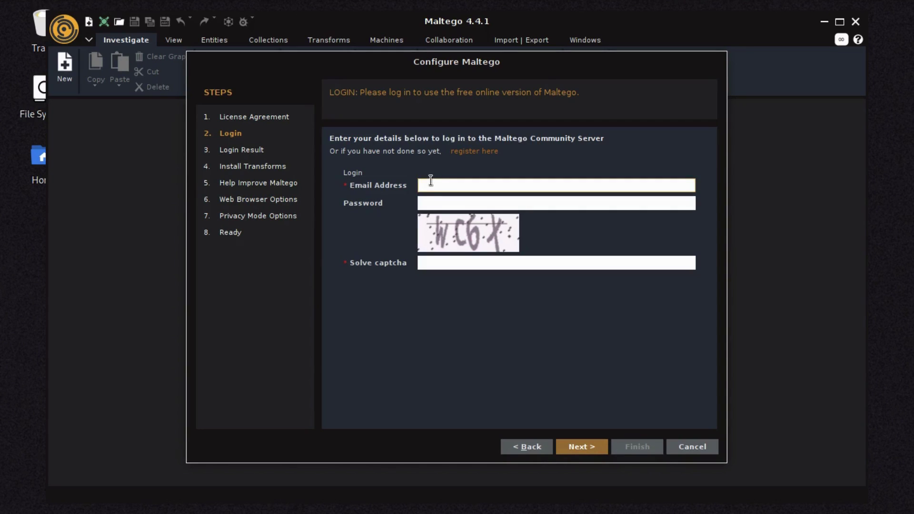
click(432, 208)
text(•••••••••••)
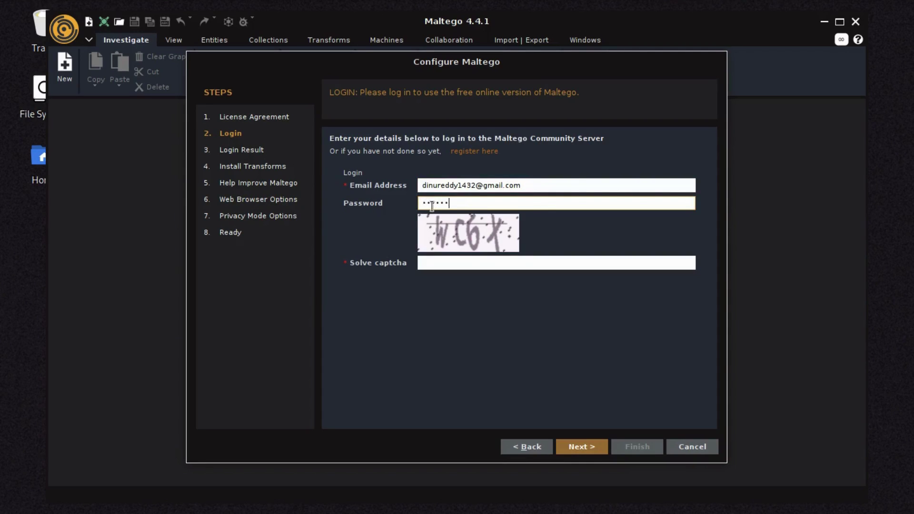
text(••••)
click(449, 260)
text(WC)
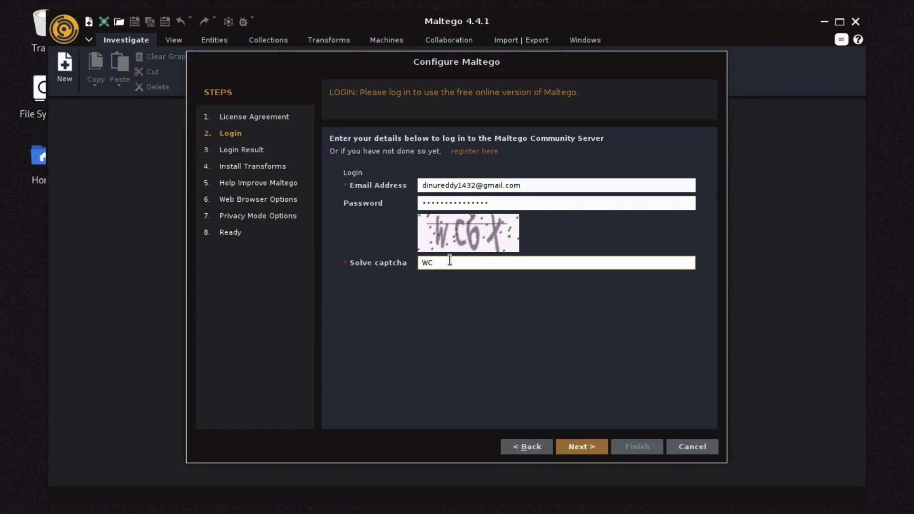
text(6X)
click(583, 444)
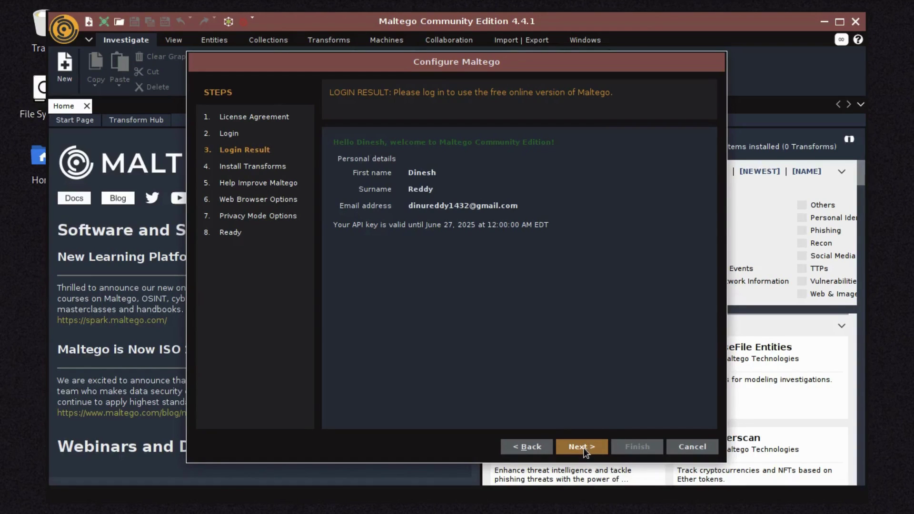
Proceed from the successful Login Result to Install Transforms.
key(Return)
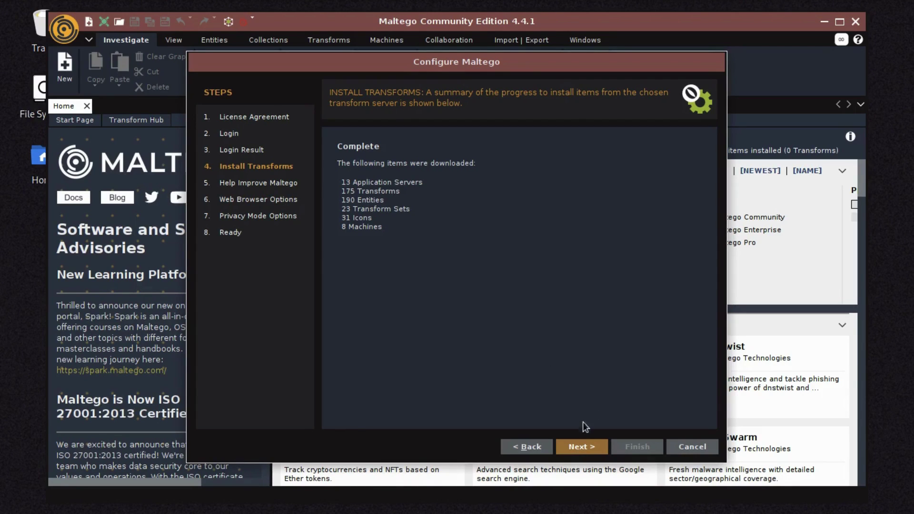
Continue once 175 transforms, 190 entities and 8 machines have finished downloading.
click(580, 447)
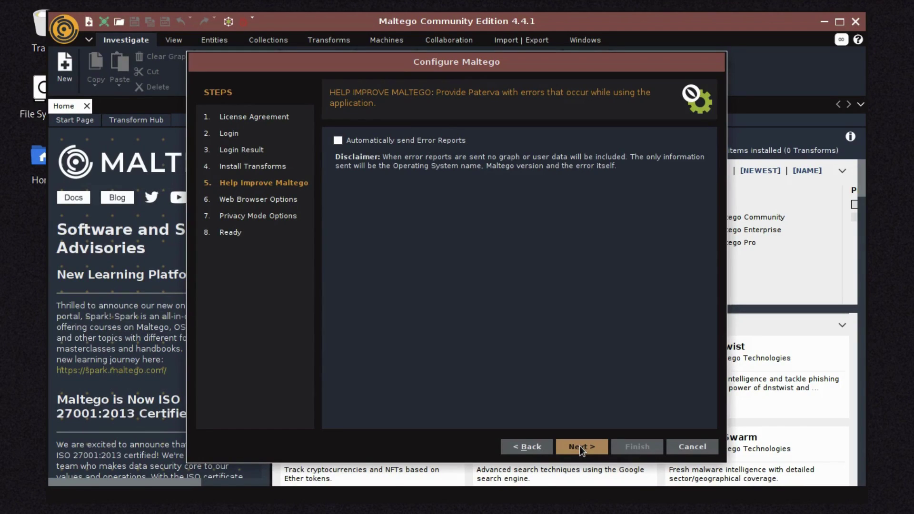
Keep error reporting off, the default system browser and Normal privacy mode.
click(580, 448)
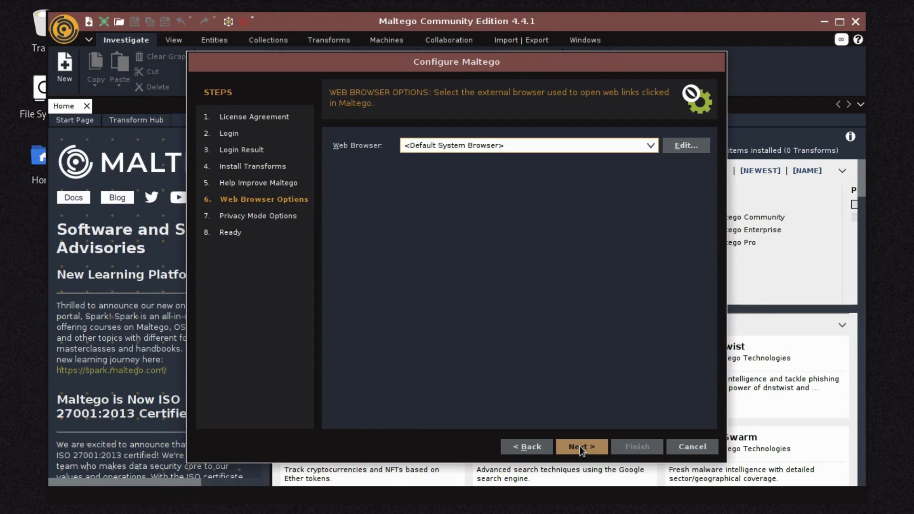
click(580, 447)
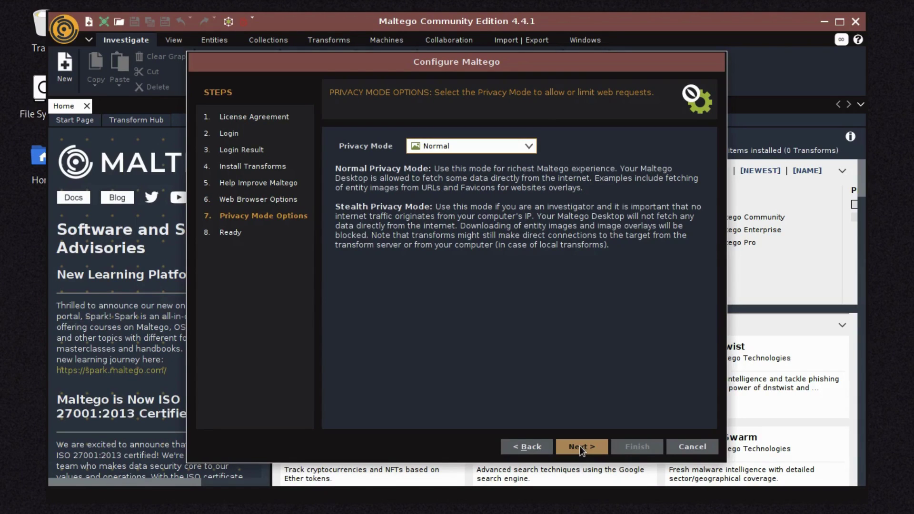
click(580, 446)
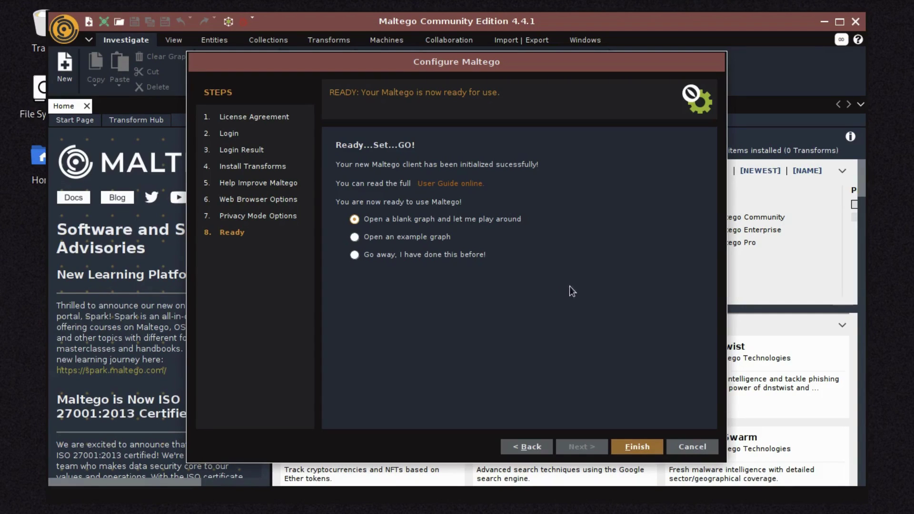
Finish the wizard, open a blank New Graph (1) with Ctrl+T, and maximize the window.
click(647, 451)
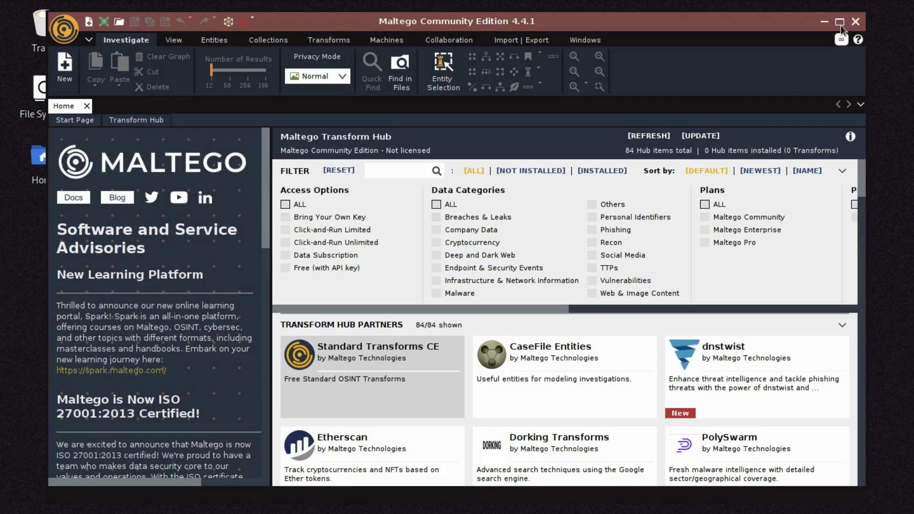
key(ctrl+t)
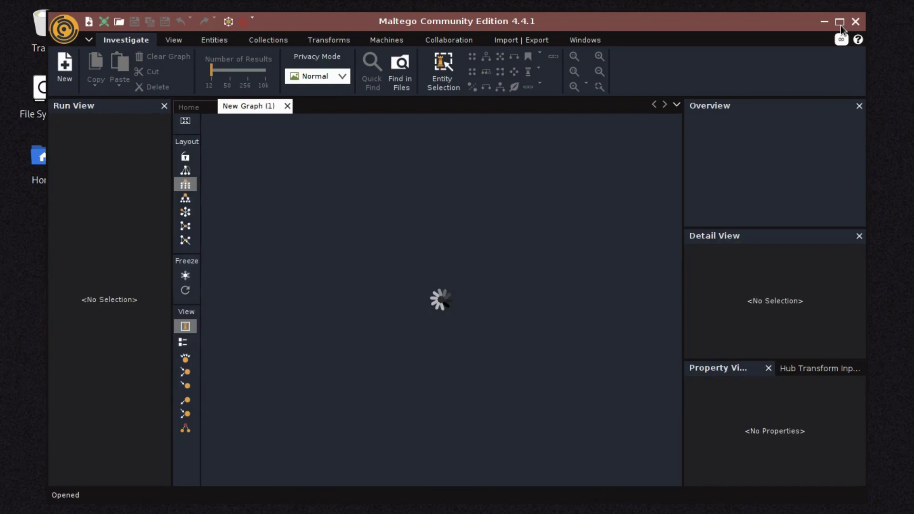
click(841, 22)
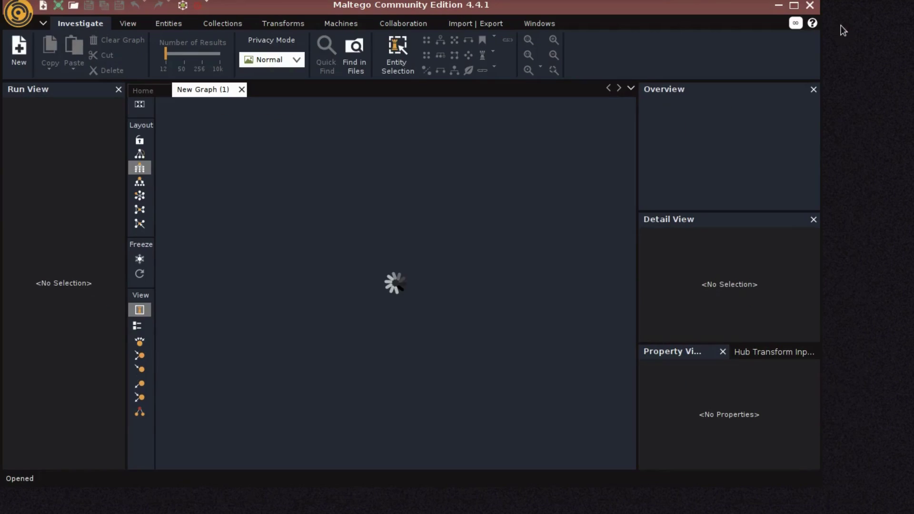
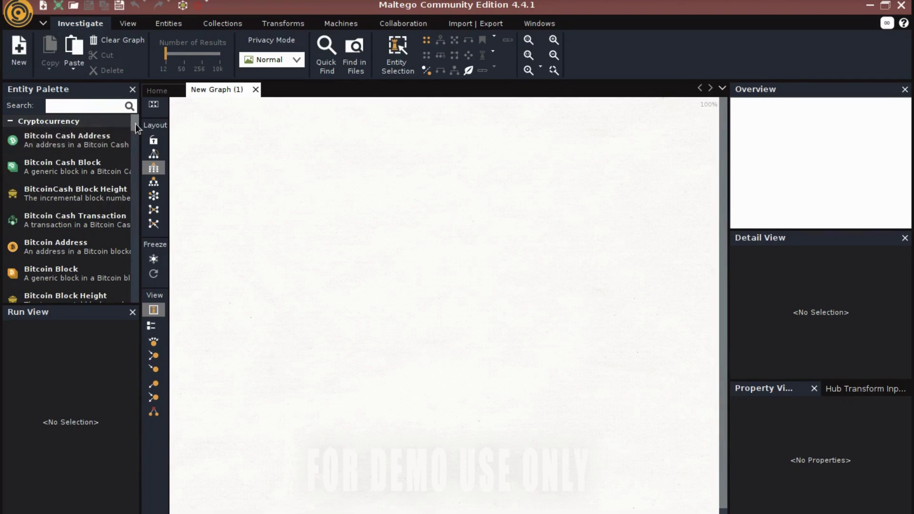
drag(135, 125, 132, 220)
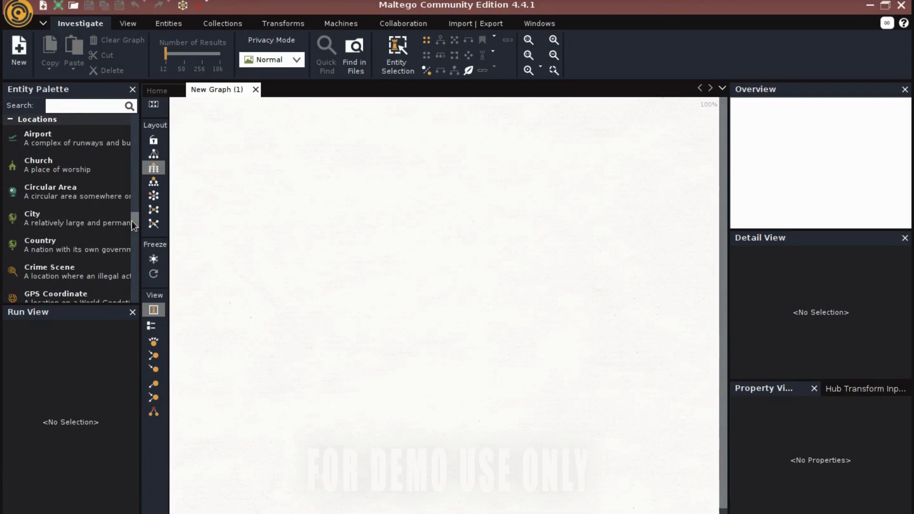
drag(132, 221, 138, 119)
scroll(132, 228, down, 2)
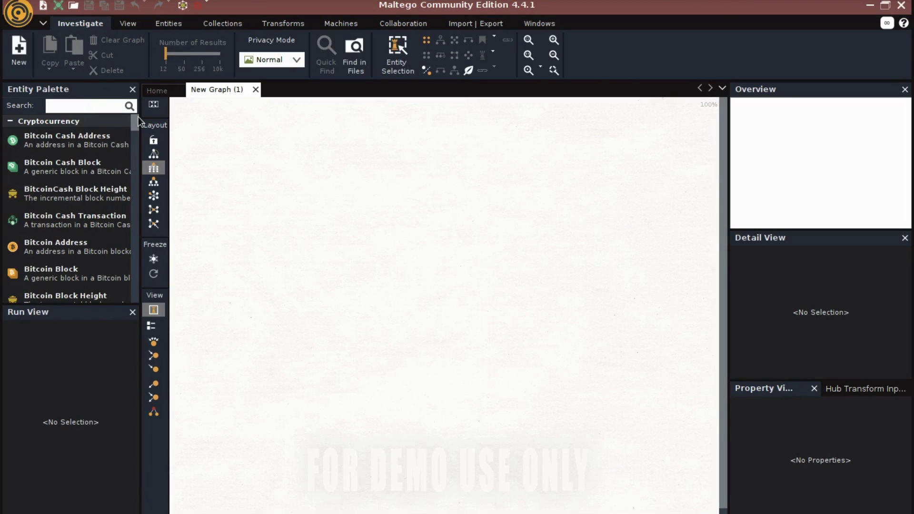
Place a Domain entity from the palette onto New Graph (1) and name it makersair.com.
click(62, 110)
text(domain)
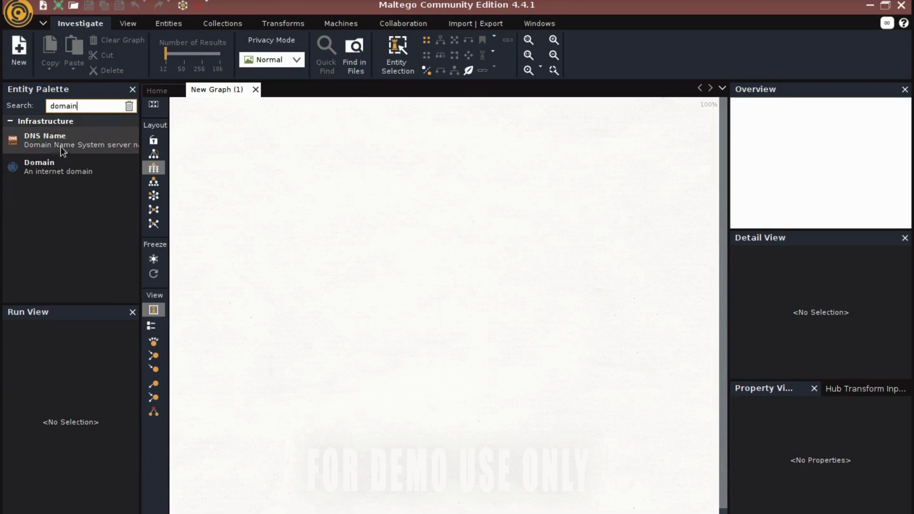
drag(52, 164, 418, 160)
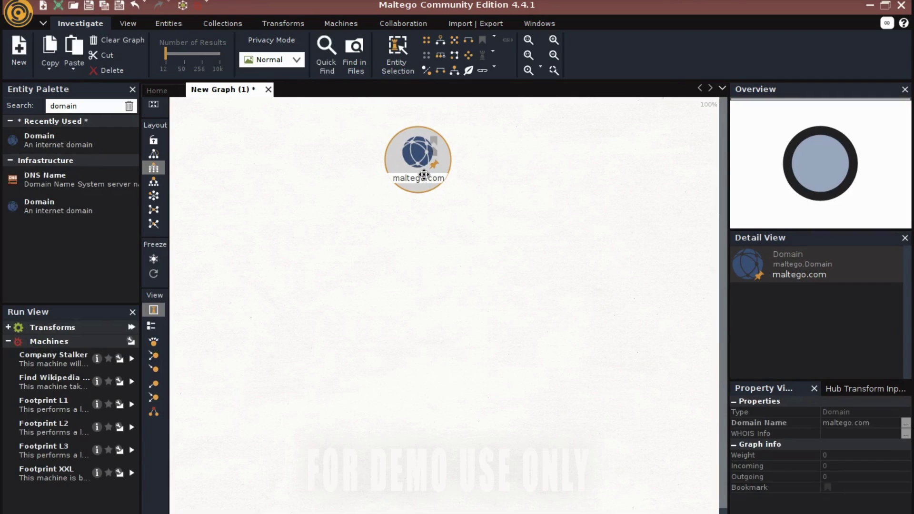
double_click(425, 178)
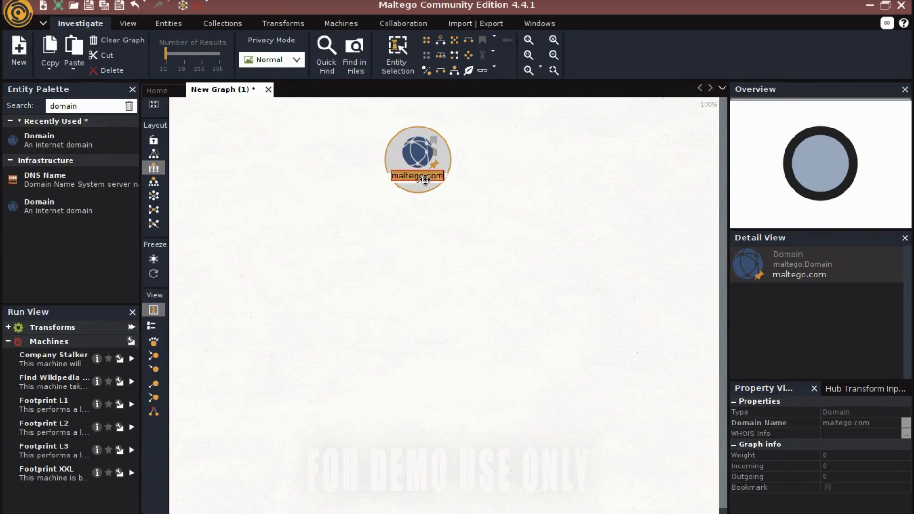
key(ctrl+a)
text(make)
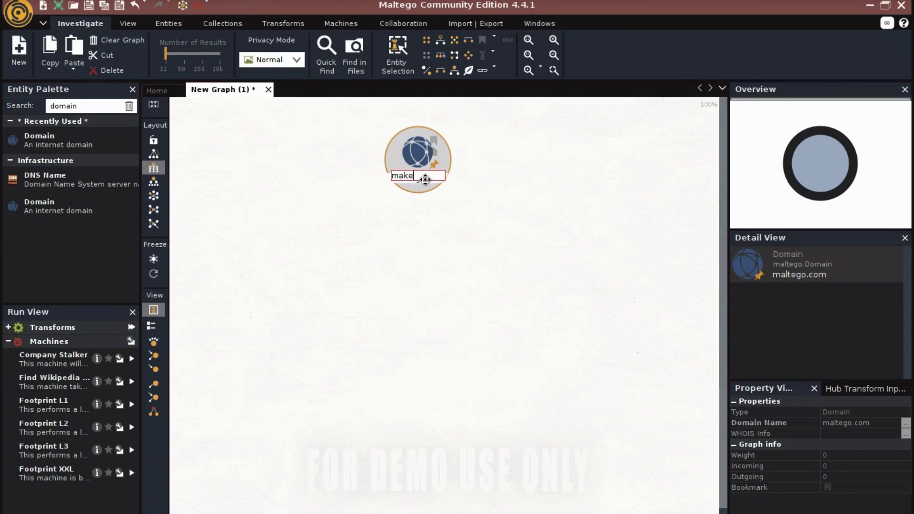
text(rsair.com)
key(Return)
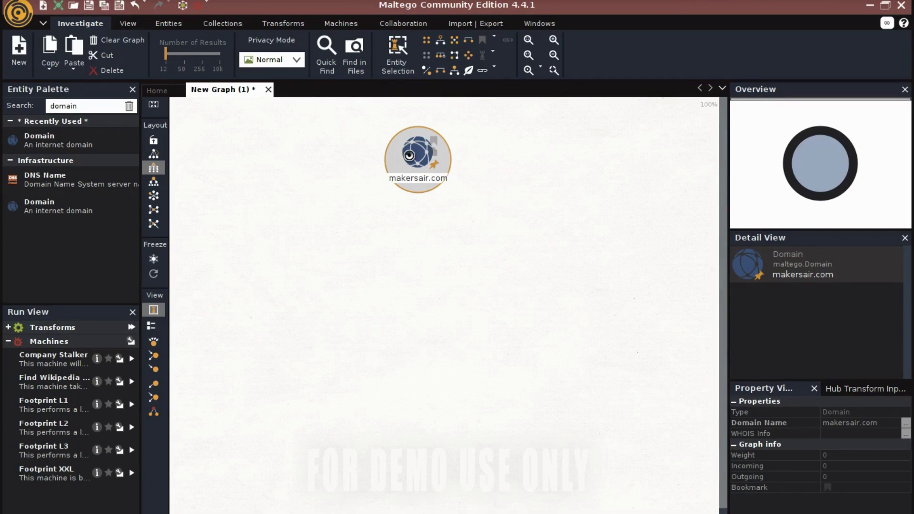
Browse makersair.com's transforms, including Email addresses from Domain, then run All Transforms.
right_click(409, 155)
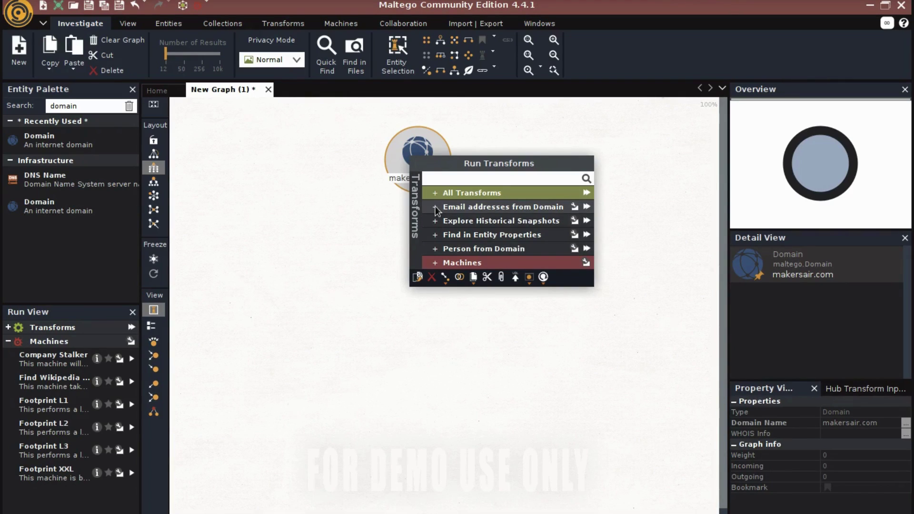
click(435, 207)
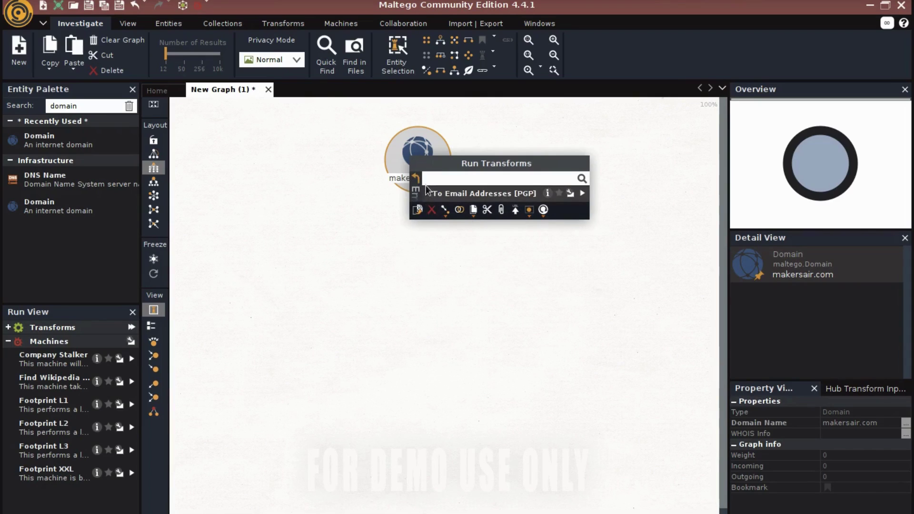
click(416, 179)
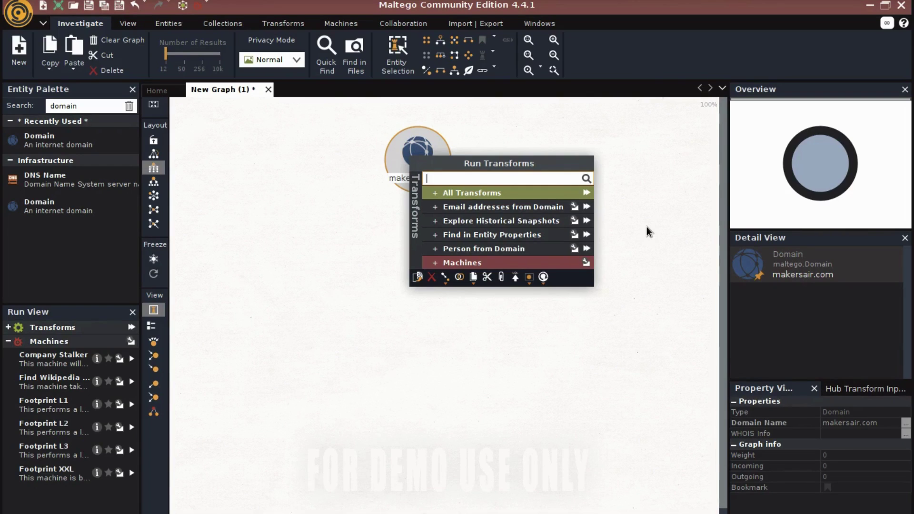
click(584, 193)
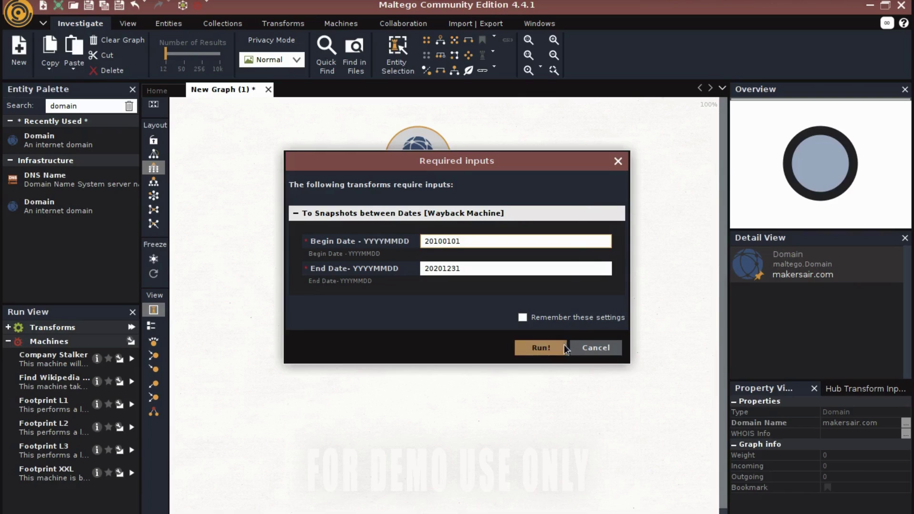
Run the Wayback Machine snapshots transform with dates 20100101 to 20201231.
click(541, 348)
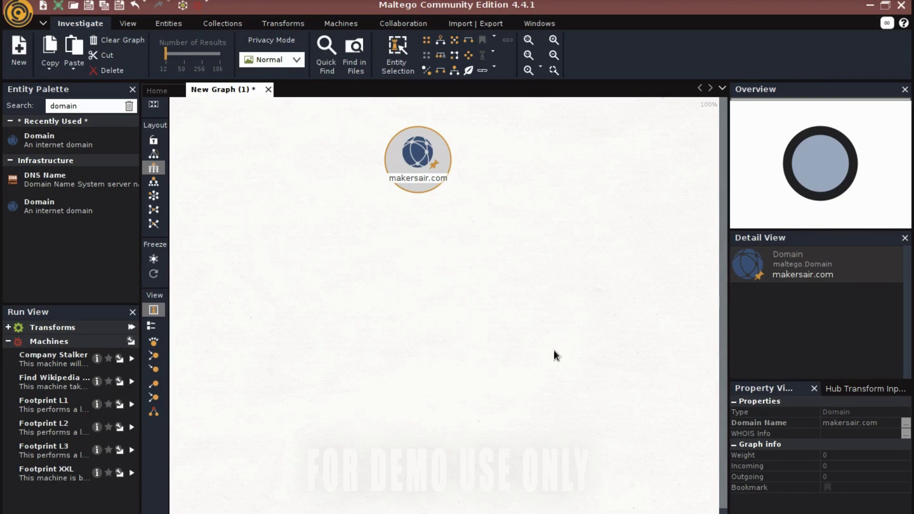
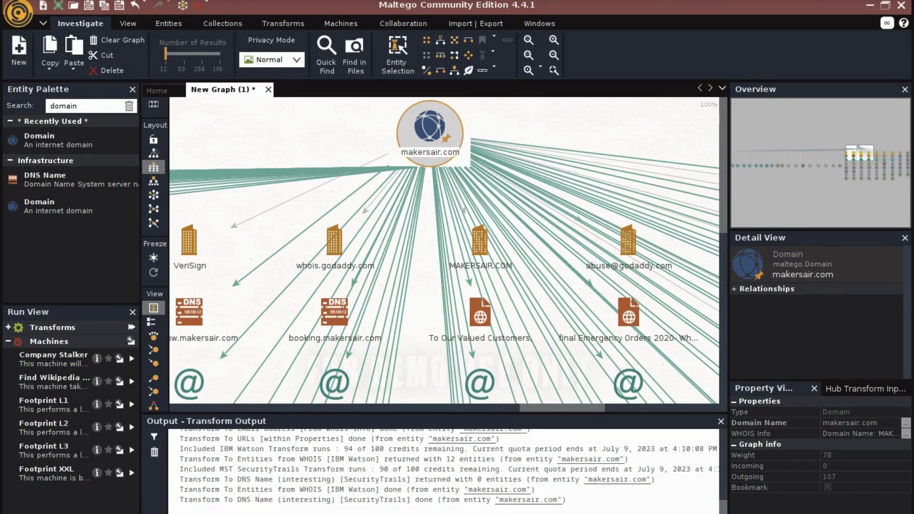
Pan across the phone, Wayback, website, VeriSign and GoDaddy entities to the makersair.com e-mail row.
click(854, 165)
drag(857, 157, 908, 159)
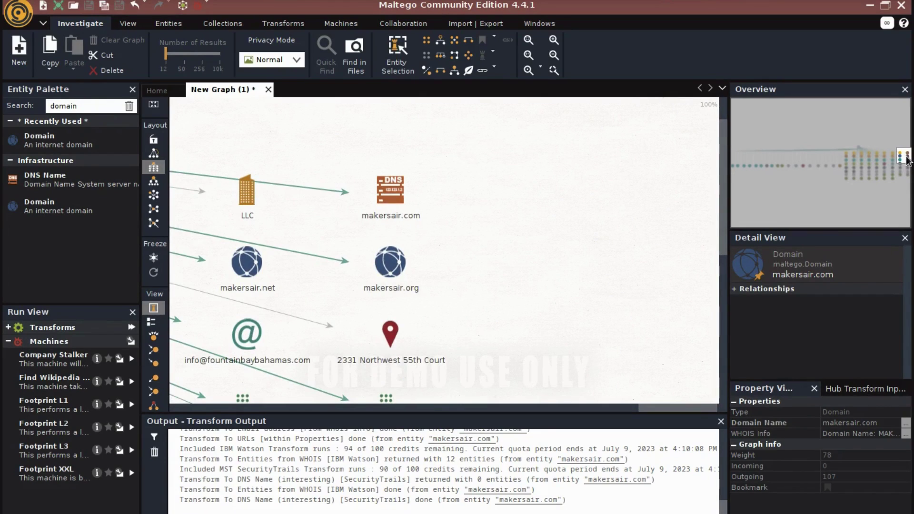
drag(908, 159, 901, 174)
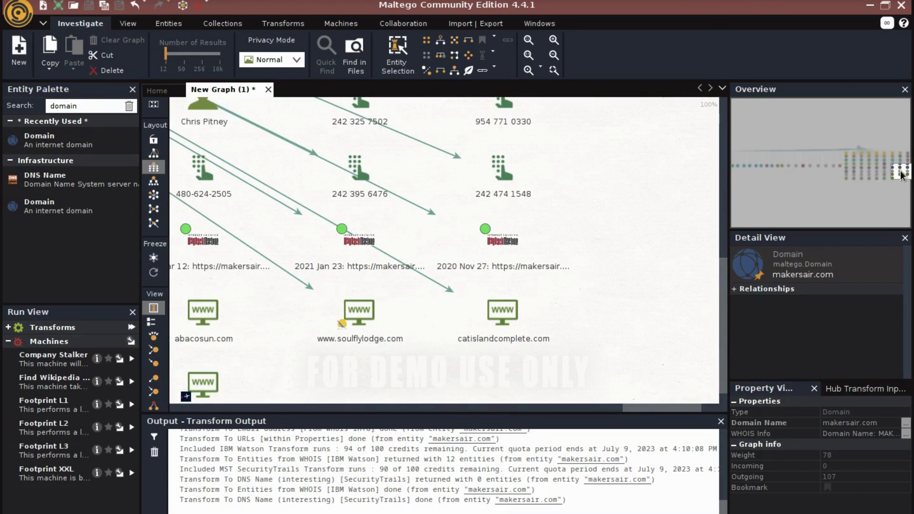
drag(901, 174, 853, 162)
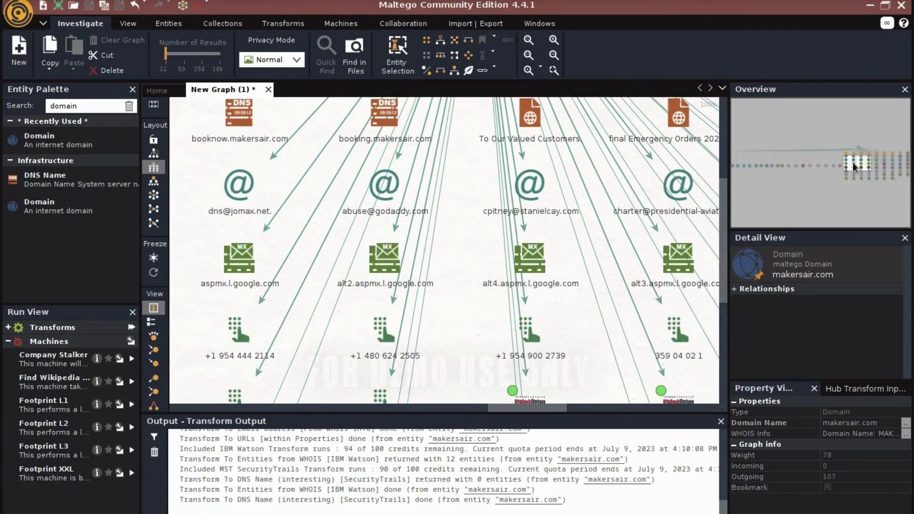
drag(853, 162, 858, 163)
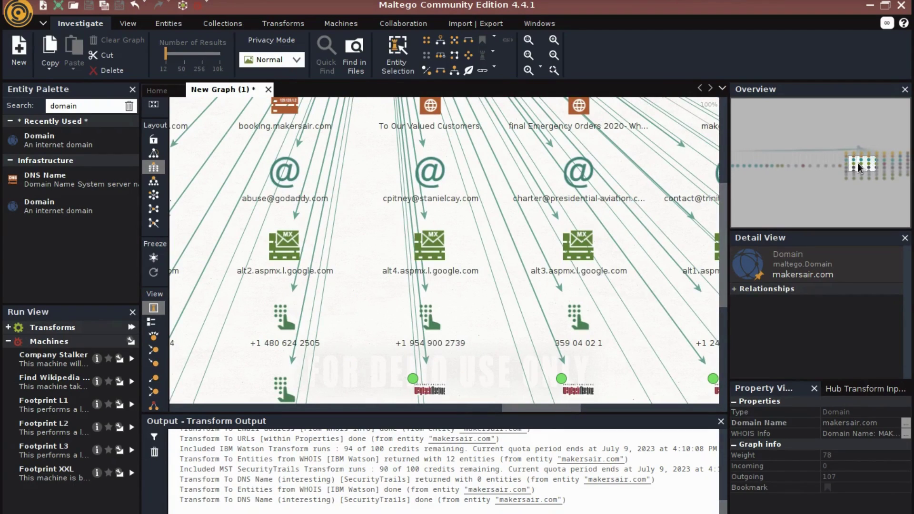
drag(859, 167, 875, 157)
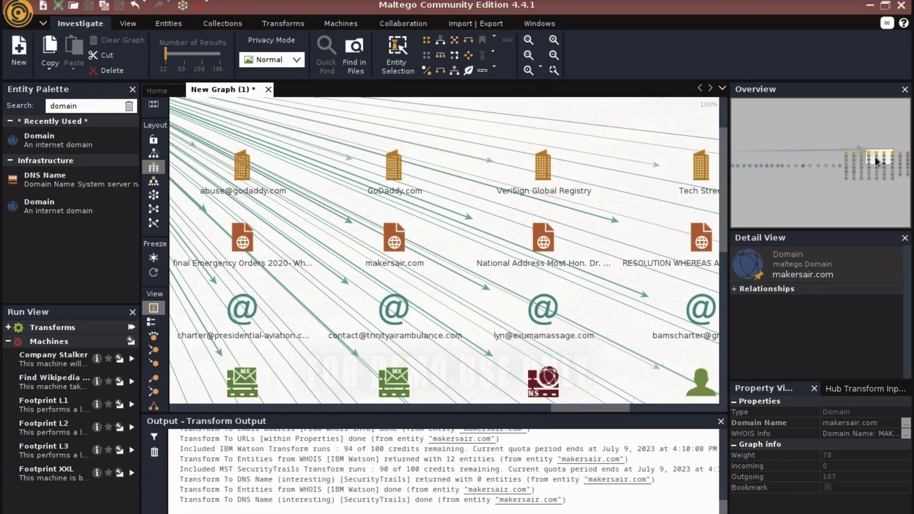
drag(876, 156, 767, 167)
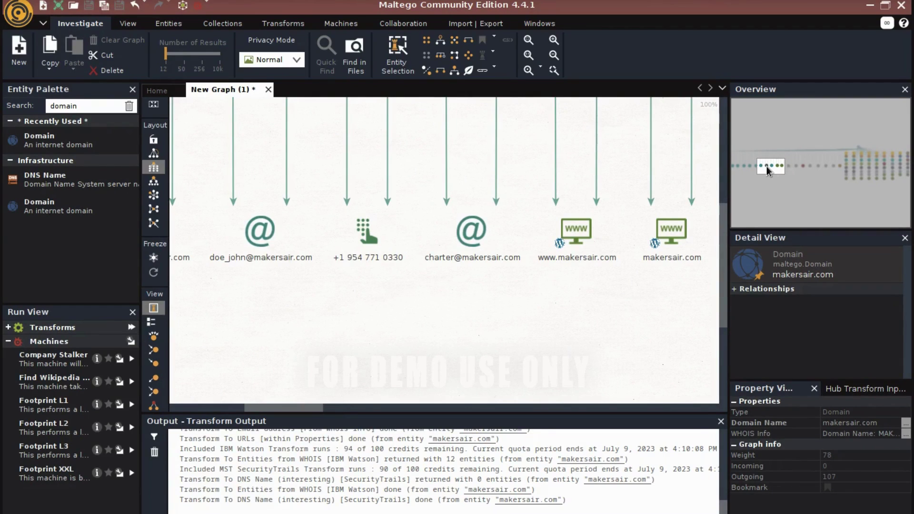
drag(766, 167, 849, 170)
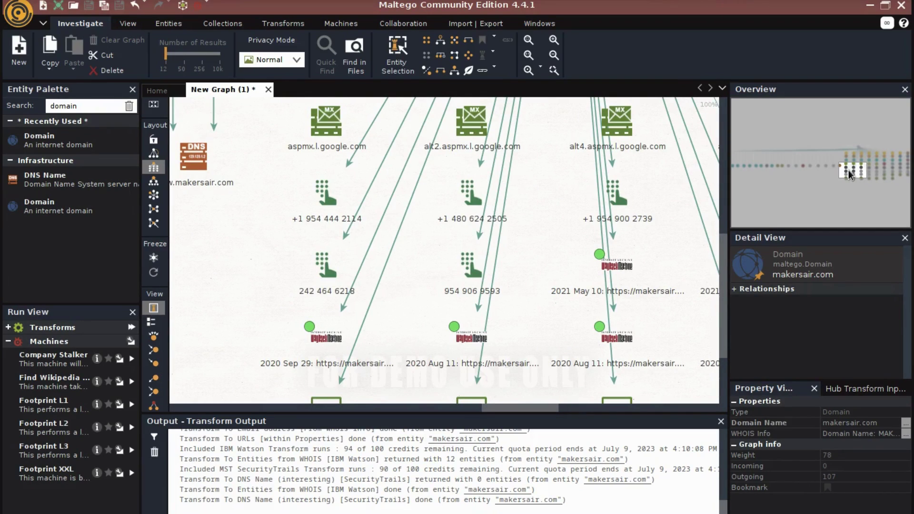
drag(845, 169, 744, 164)
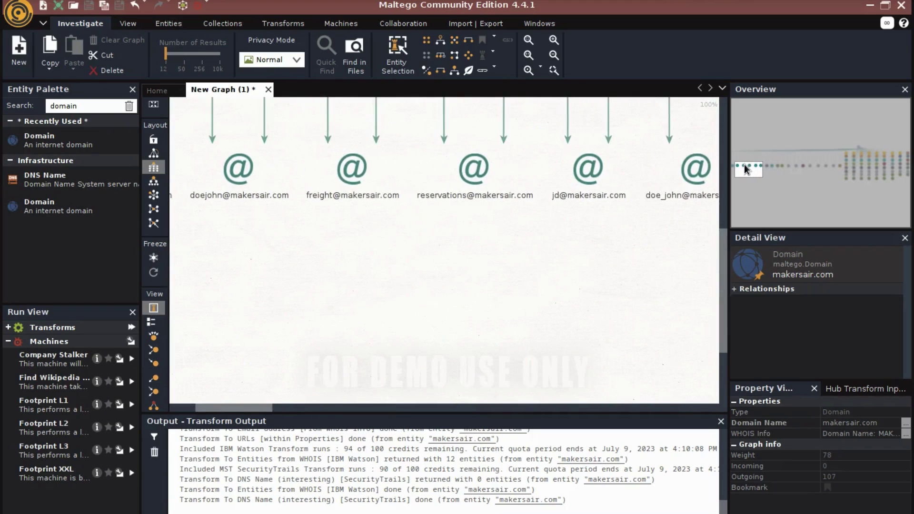
click(485, 177)
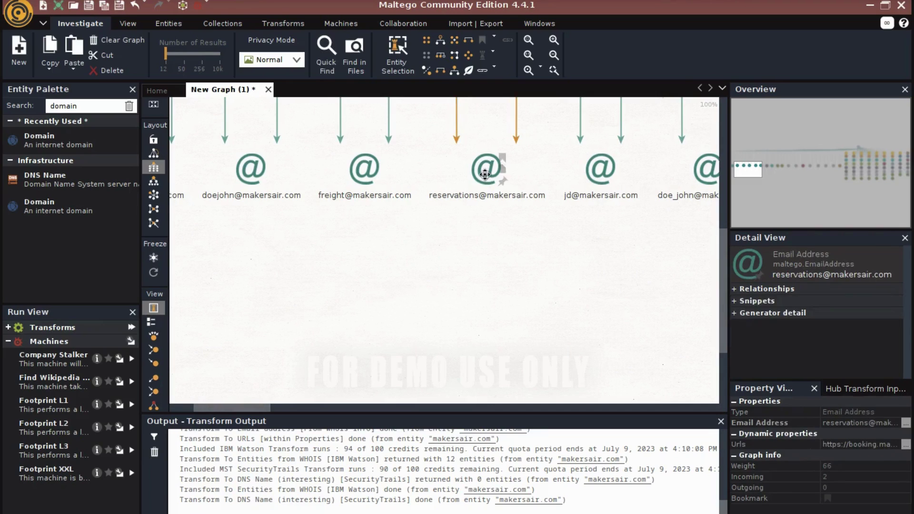
mouse_move(484, 174)
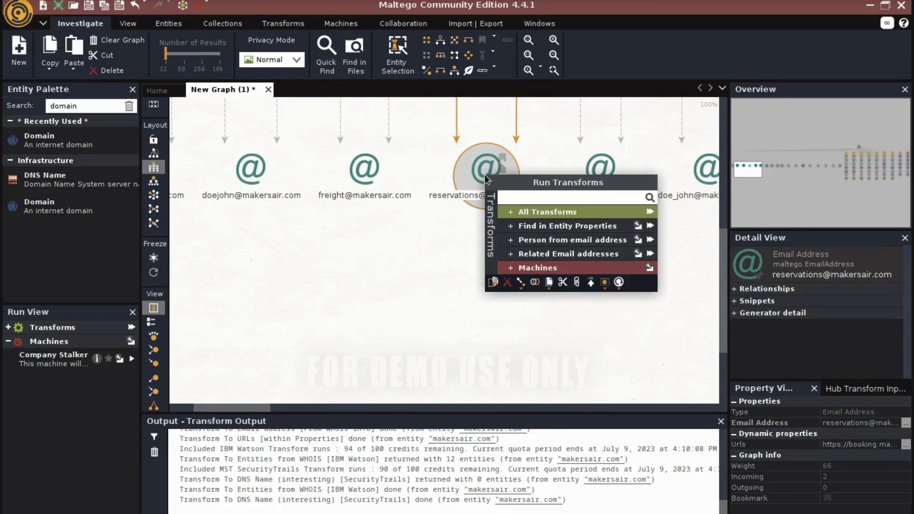
click(650, 211)
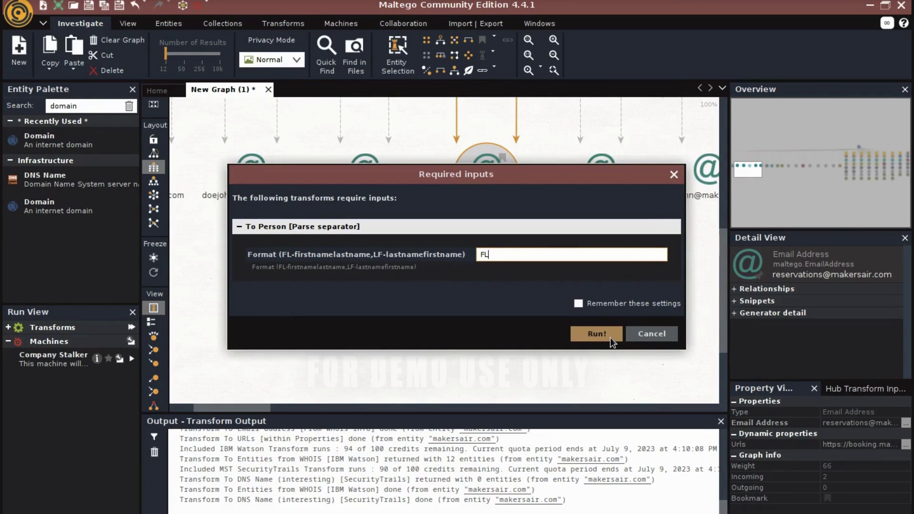
click(596, 334)
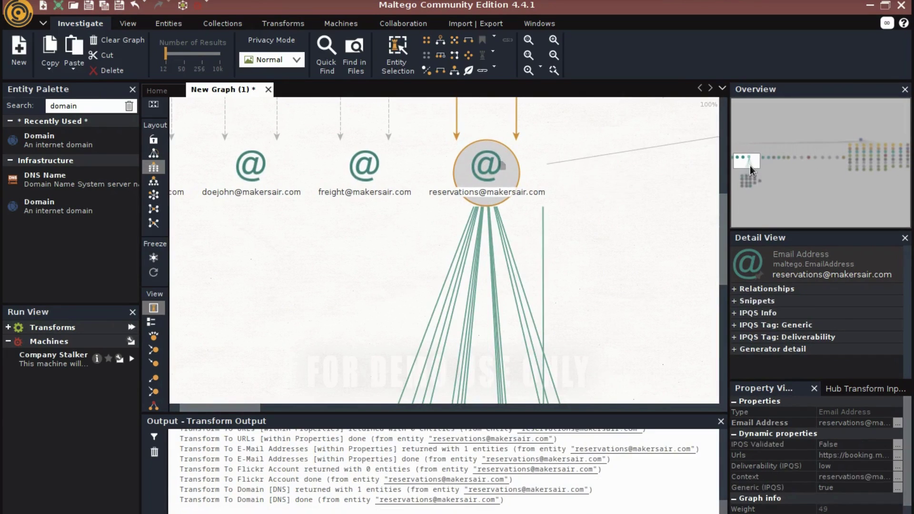
Inspect the new results below the reservations e-mail: linked e-mail, Deliverability tags and phone numbers.
drag(750, 164, 755, 182)
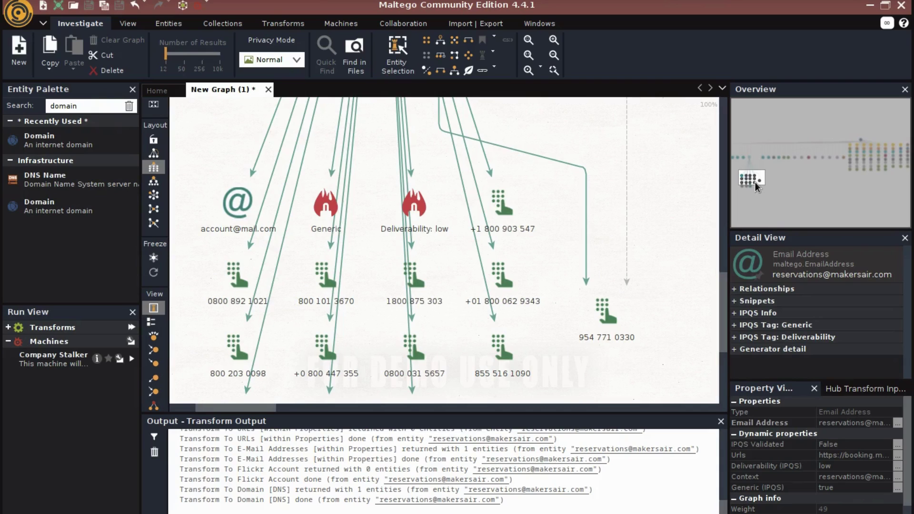
drag(755, 182, 744, 162)
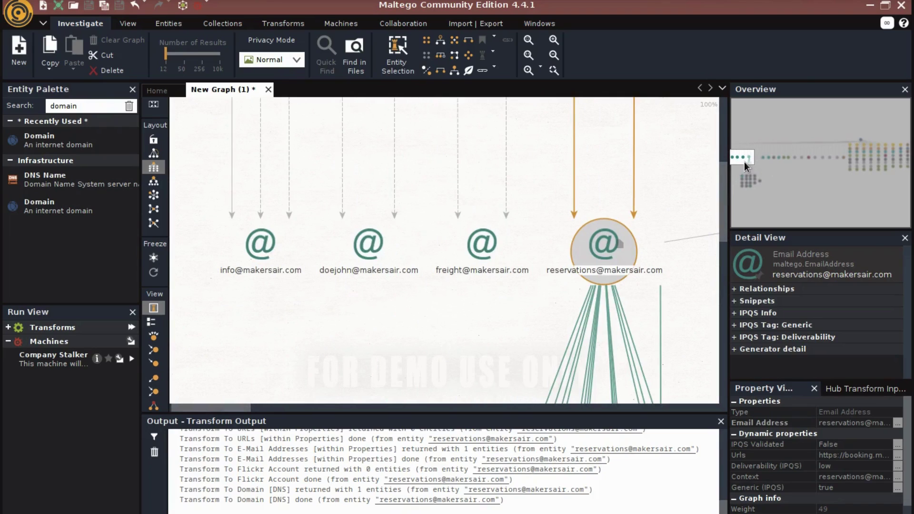